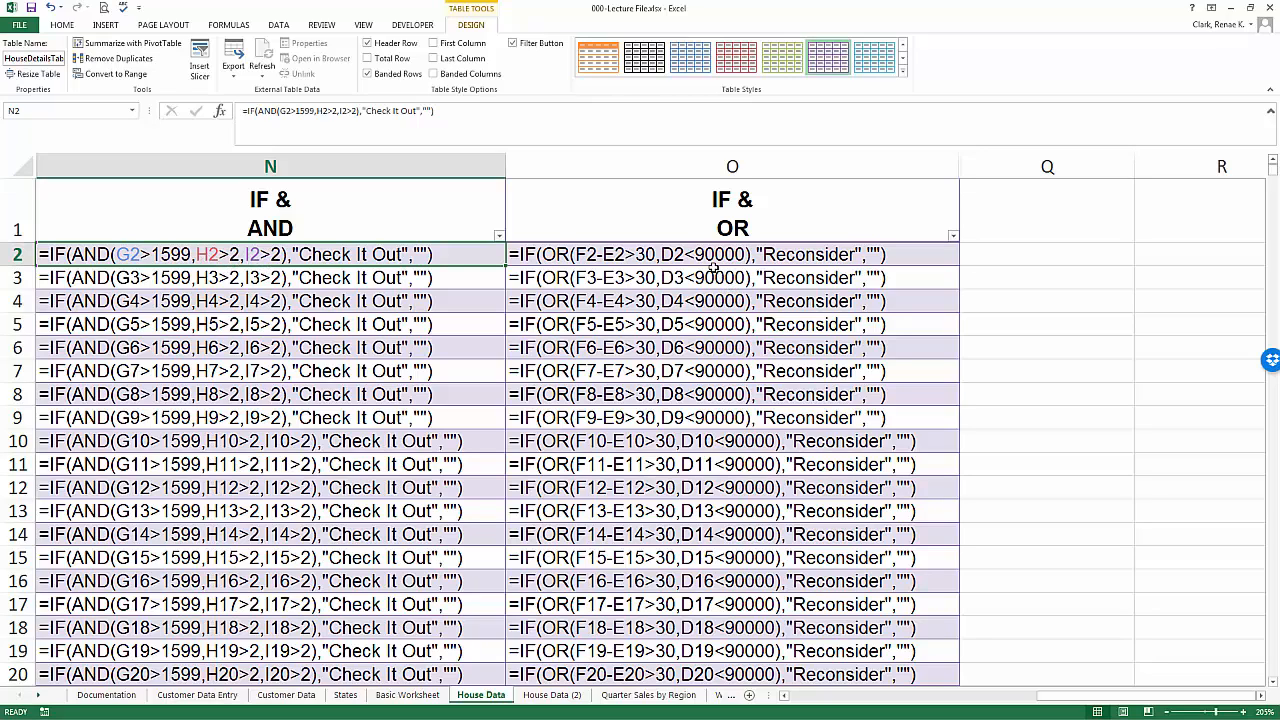
- Compare the IF & OR formula in O2 with the structured-reference version on the House Data (2) sheet
click(641, 254)
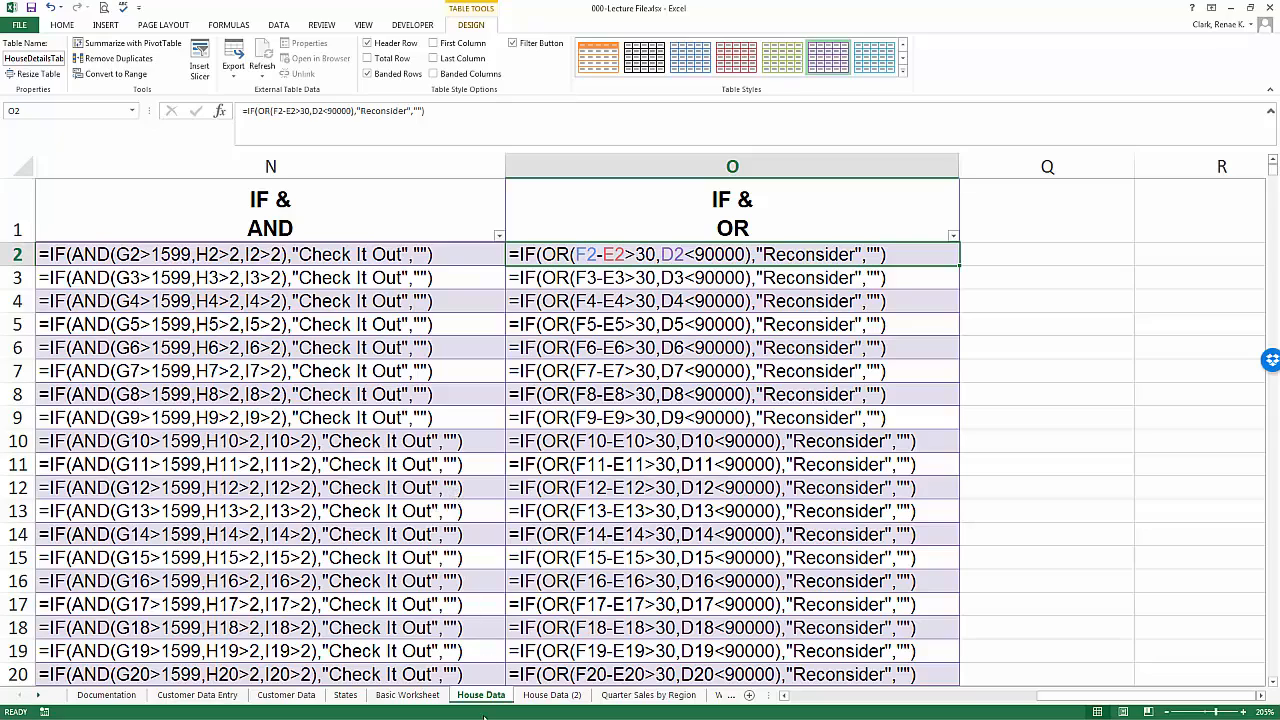
click(548, 697)
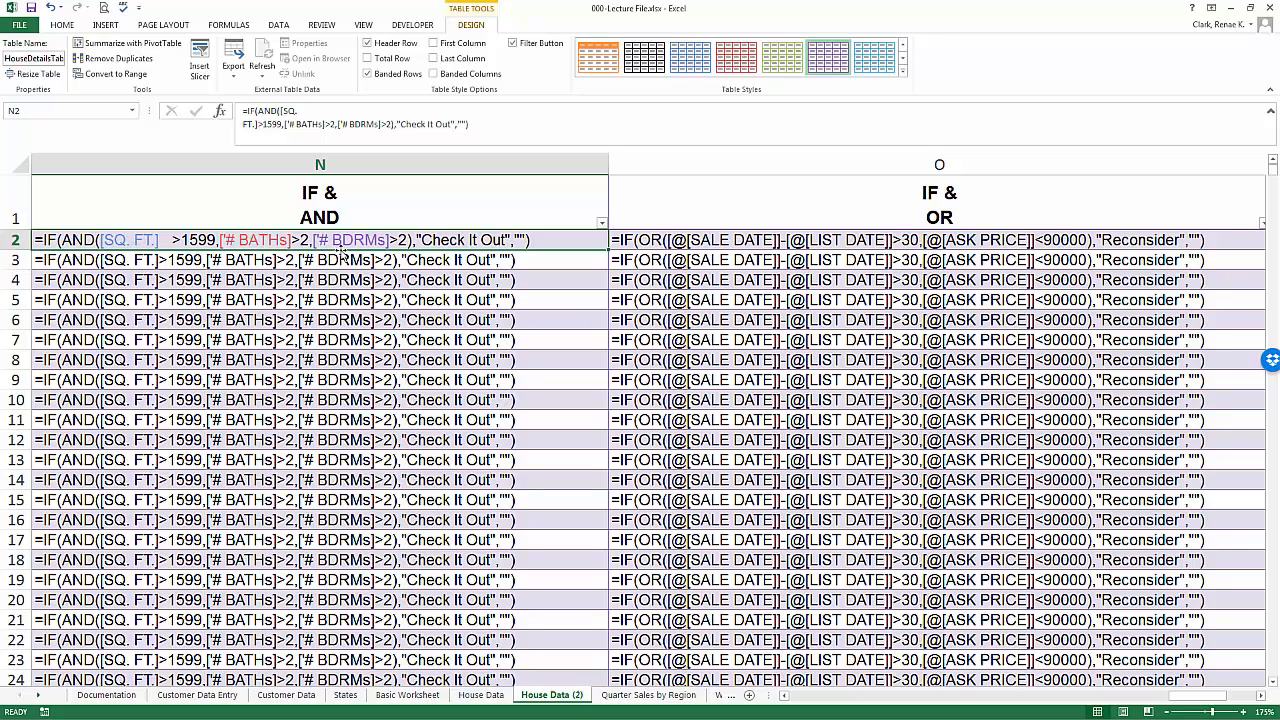
double_click(716, 240)
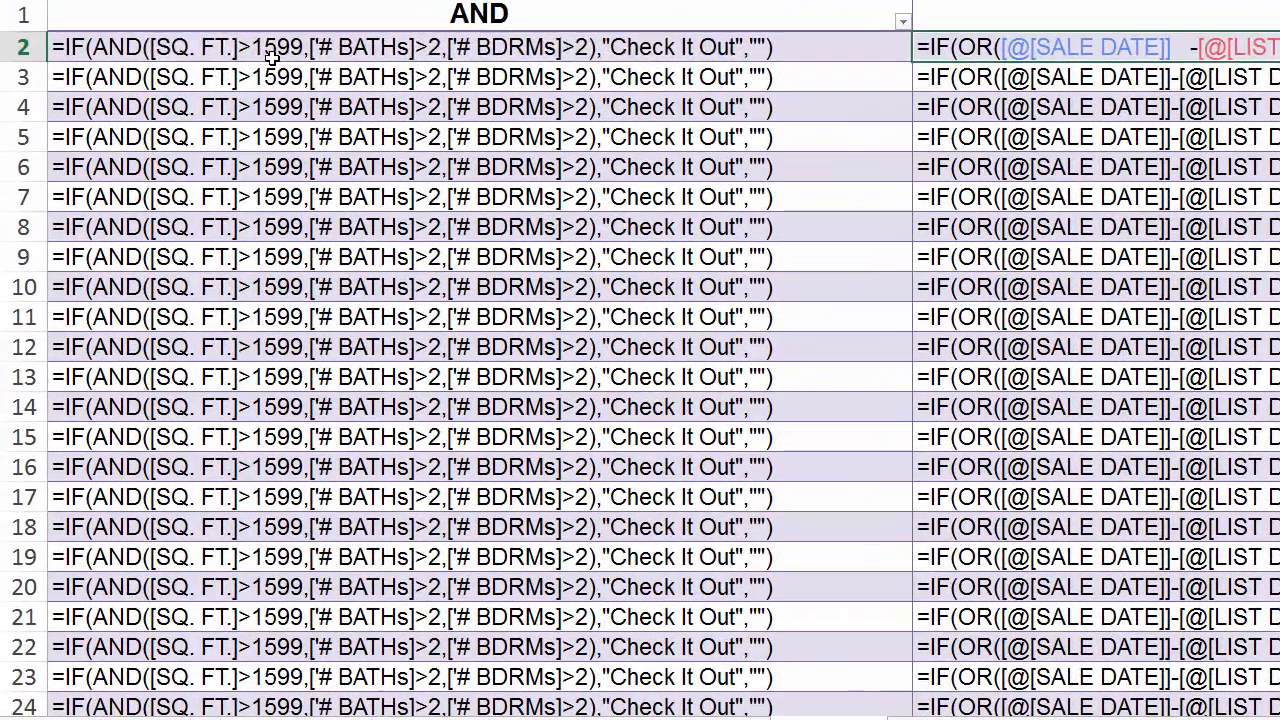
double_click(187, 245)
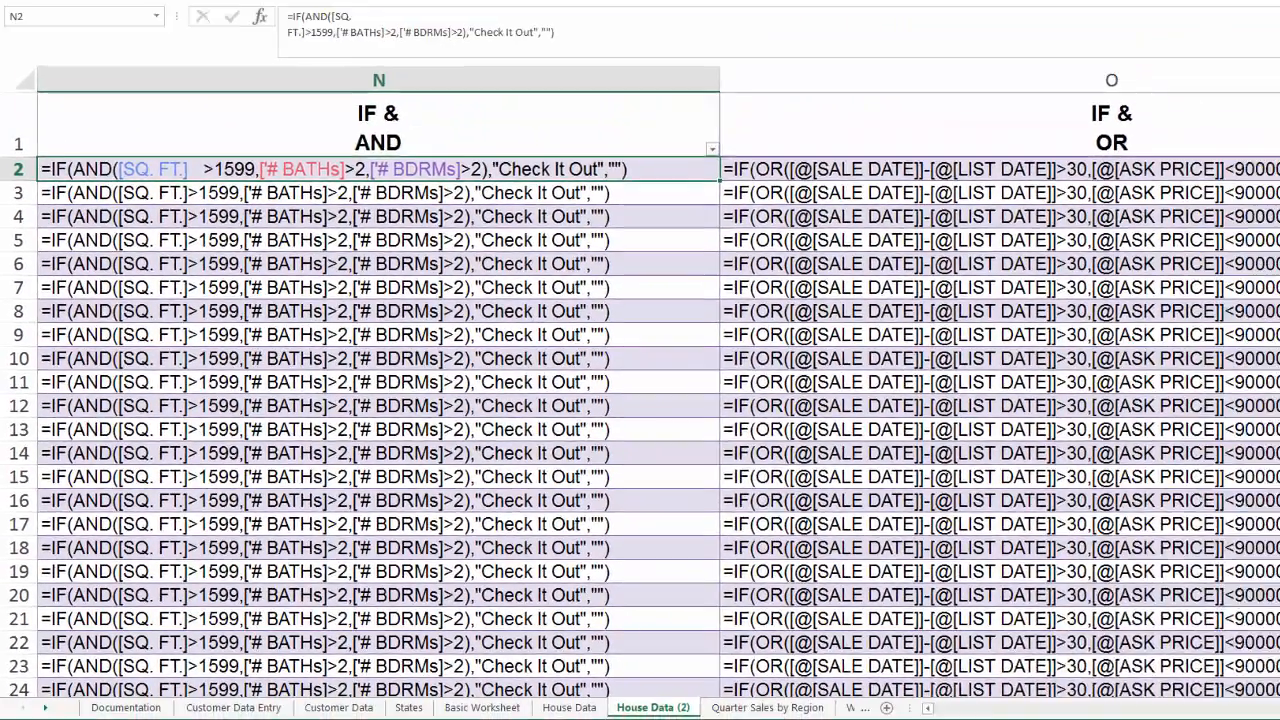
key(ctrl+Page_Up)
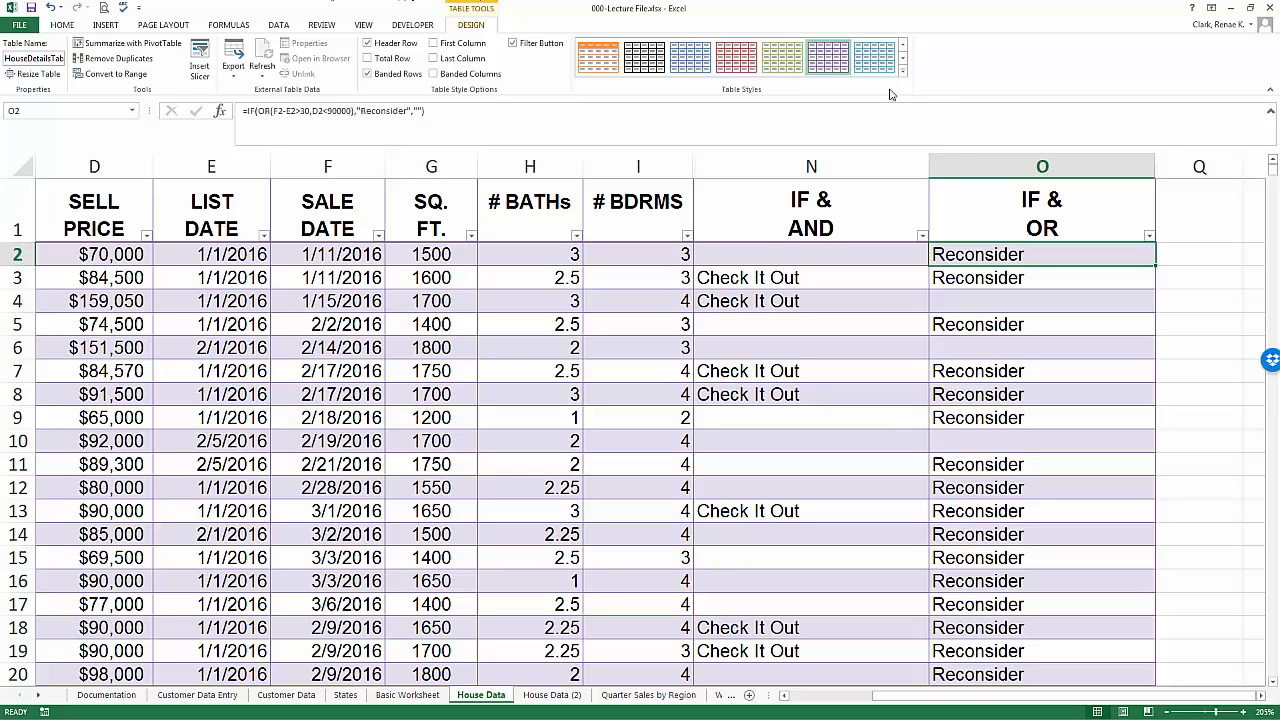
- Edit O2's formula to replace the F2 reference with the [SALE DATE] structured reference
double_click(1012, 255)
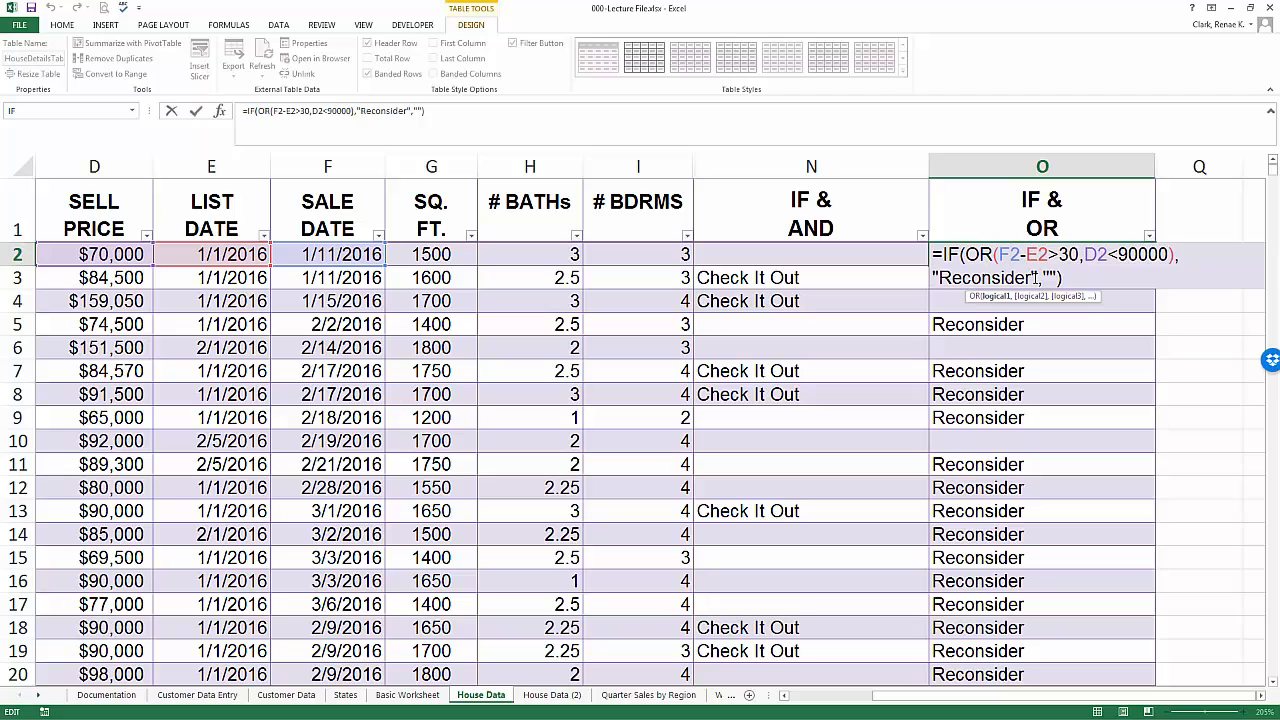
key(Right)
key(shift+Left)
key(shift+Left)
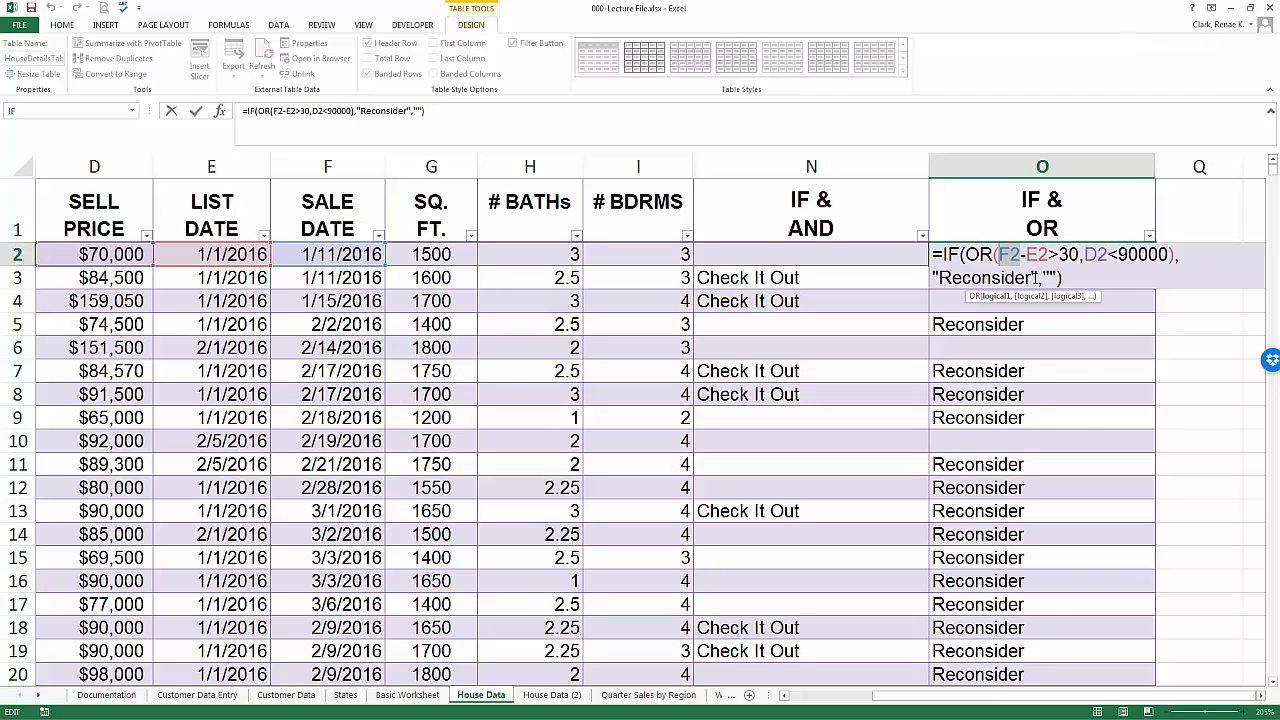
text([)
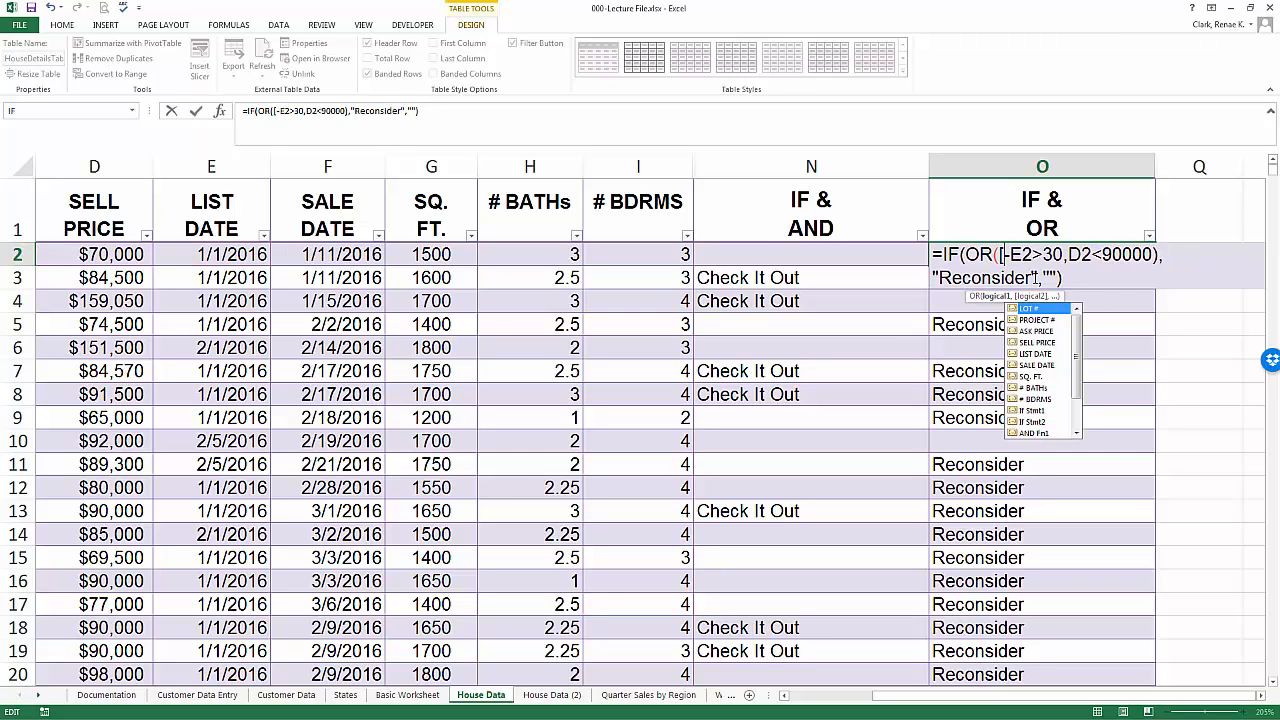
text(SA)
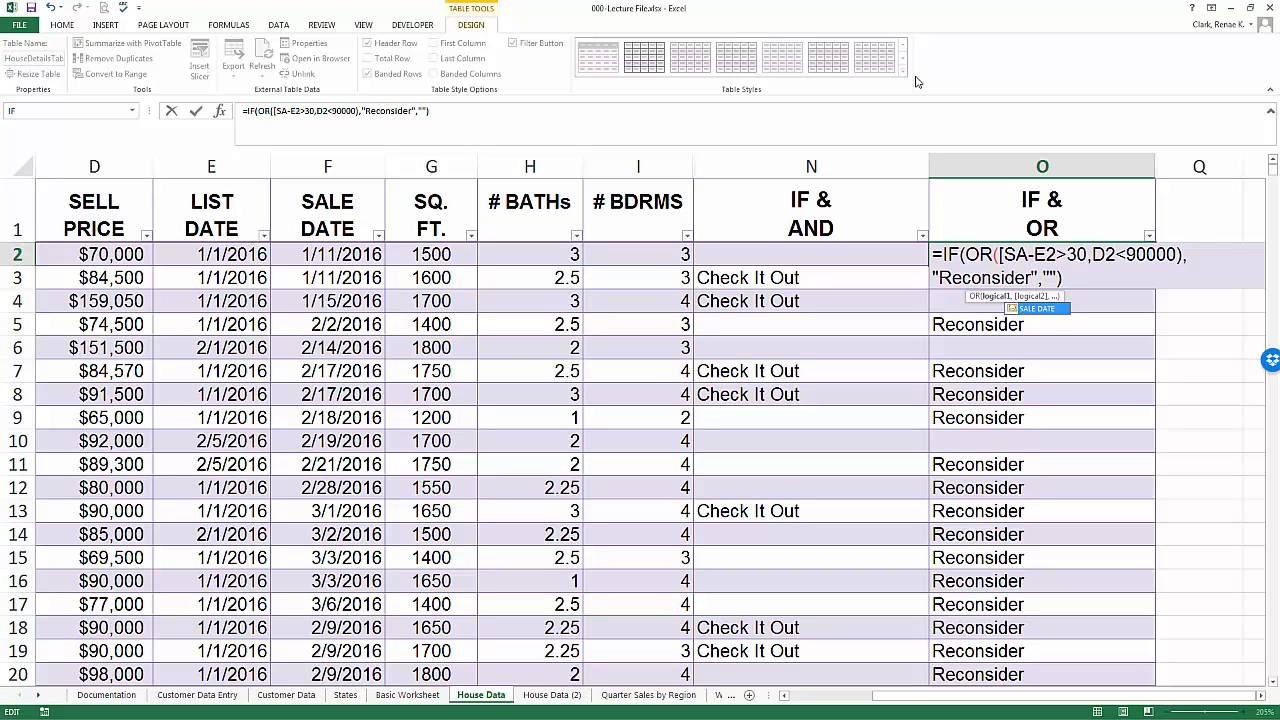
key(Tab)
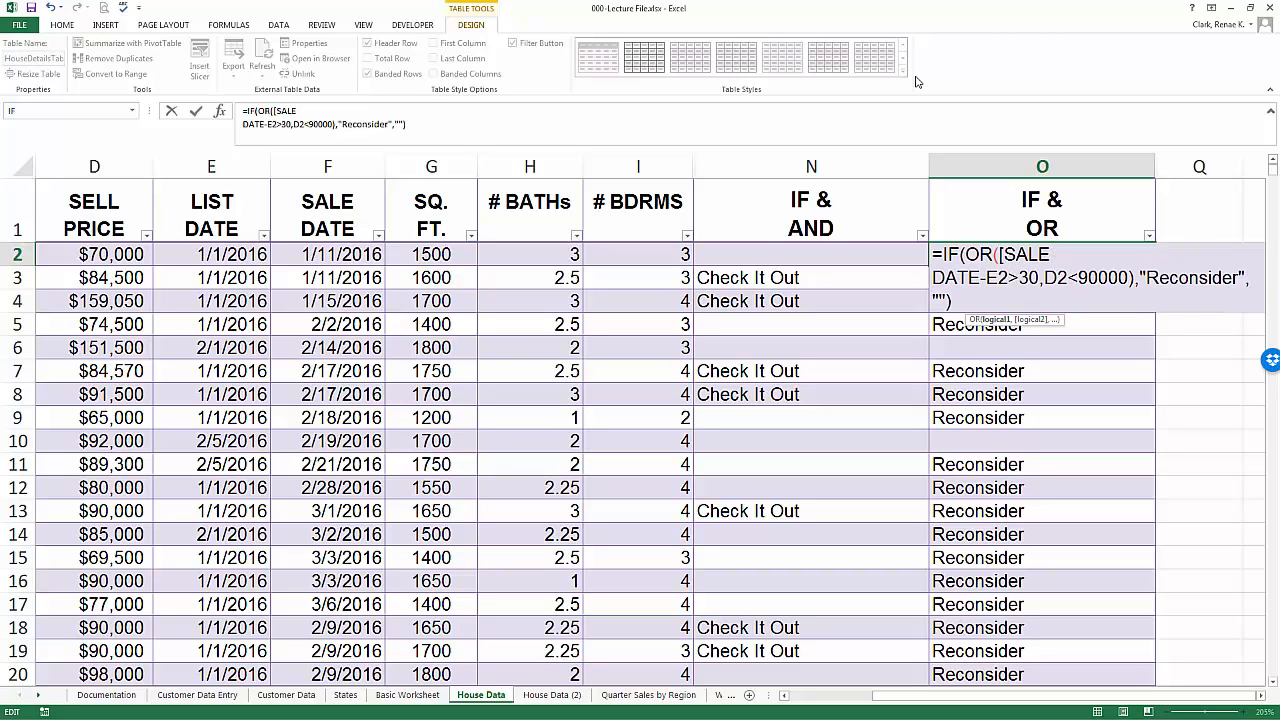
text(])
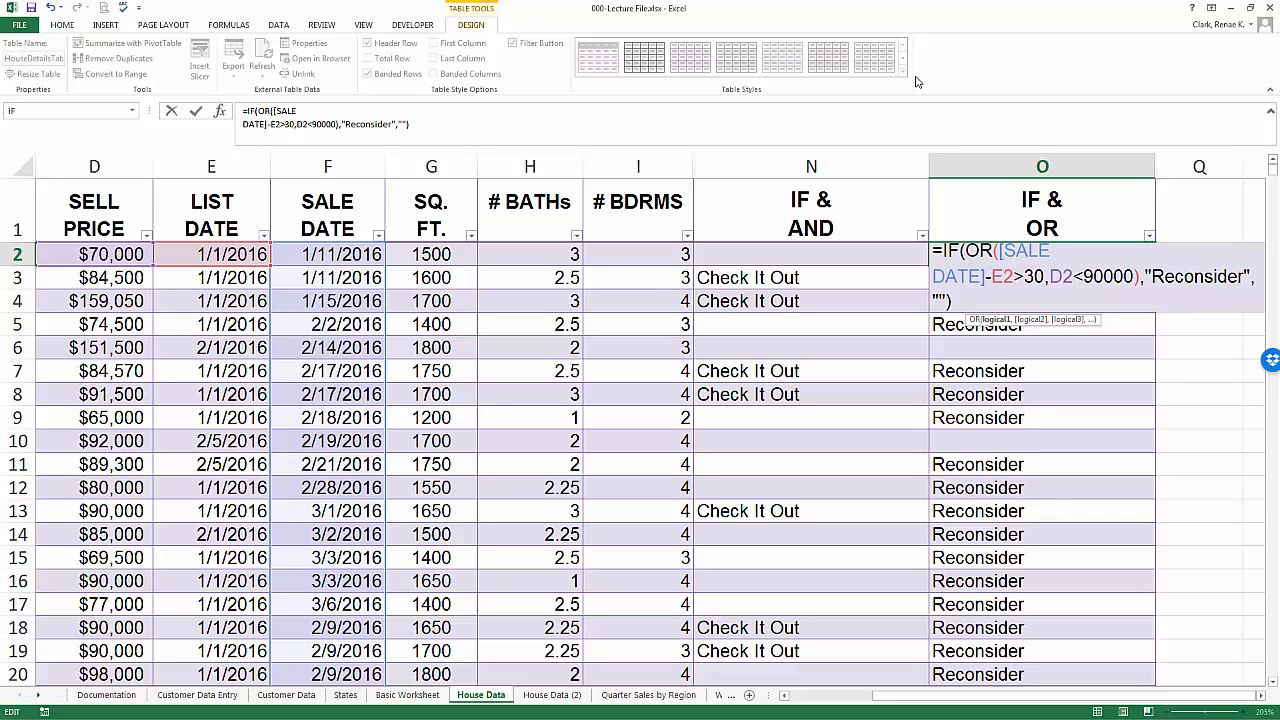
- Replace the E2 reference in O2's formula with the [LIST DATE] structured reference
key(Right)
key(shift+Right)
key(shift+Right)
text([)
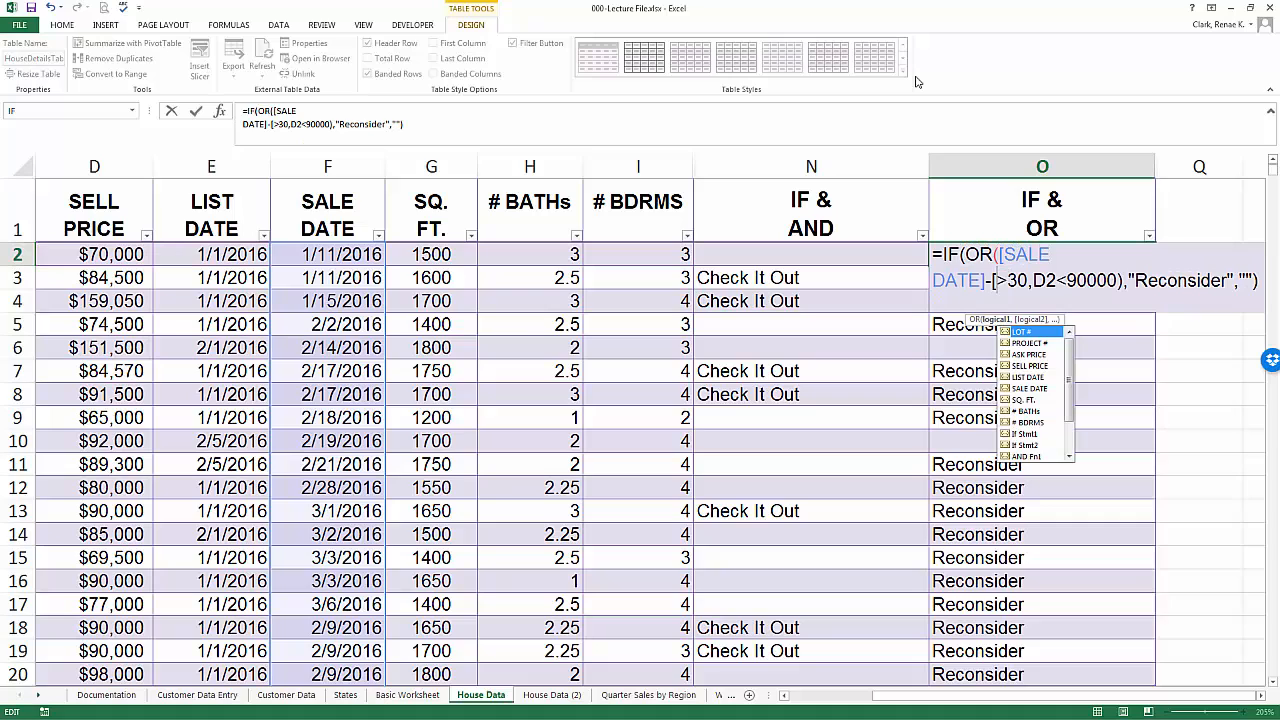
key(Escape)
text(LI)
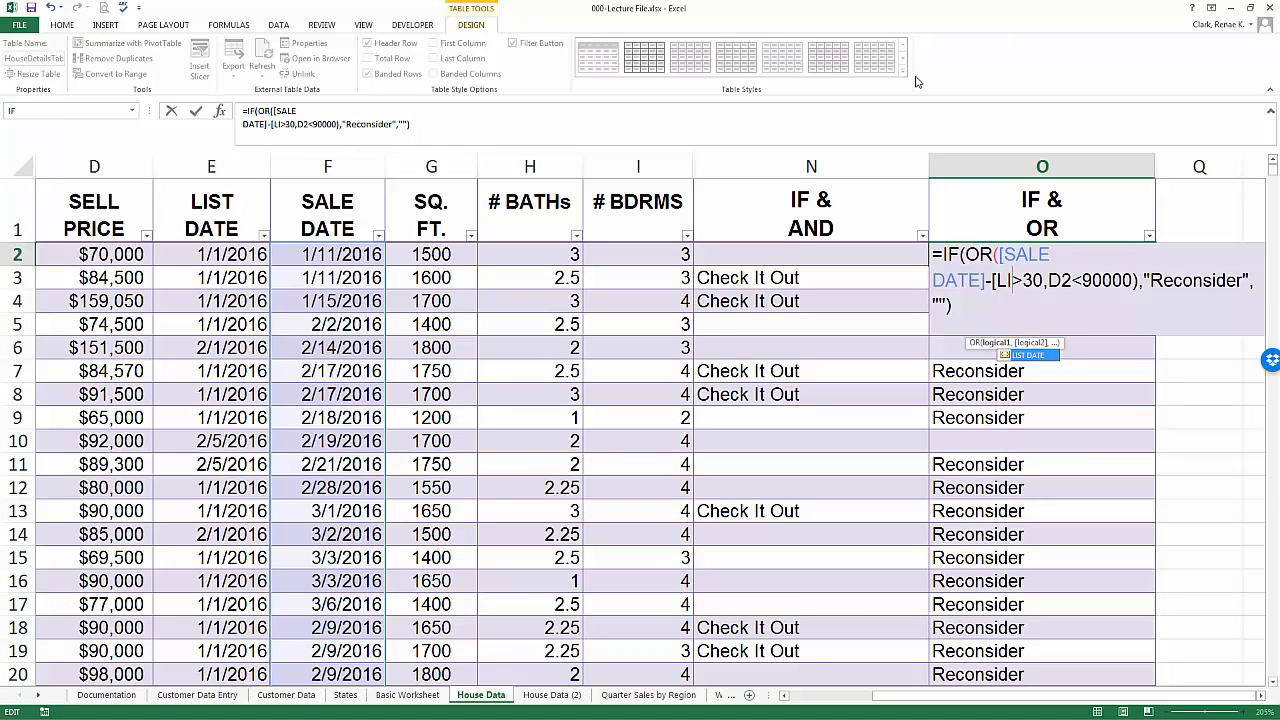
key(Tab)
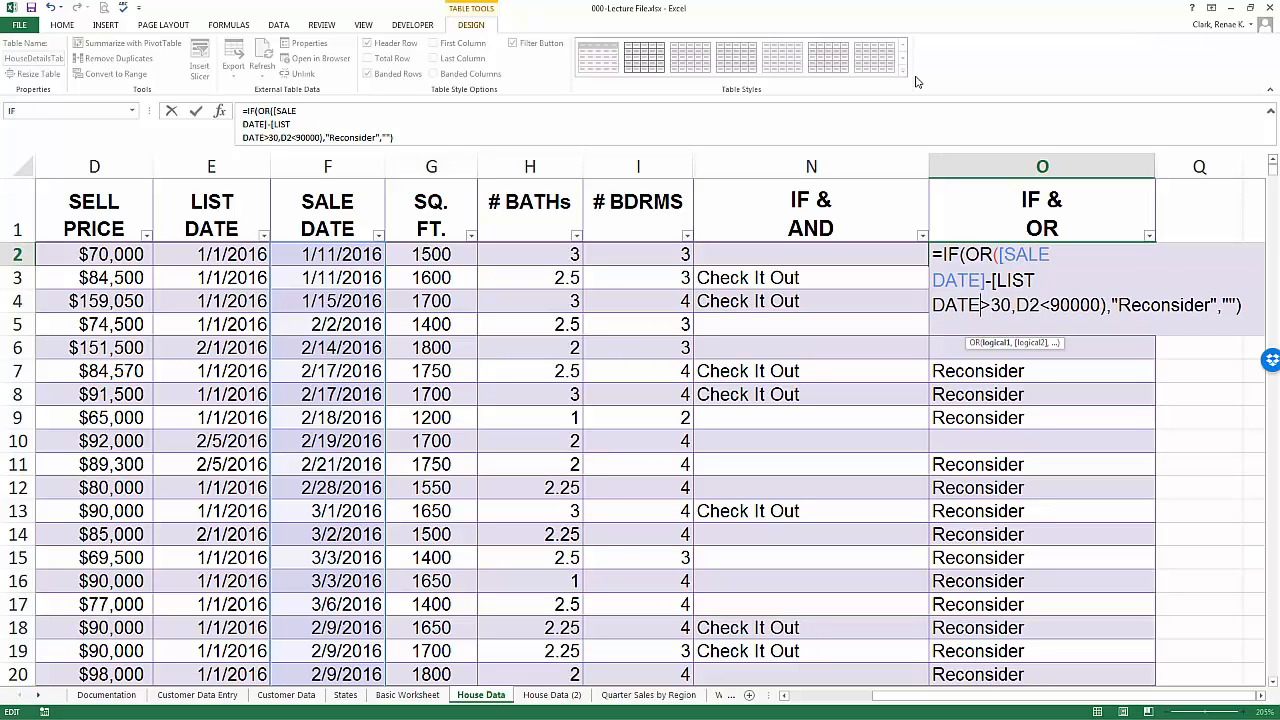
text(])
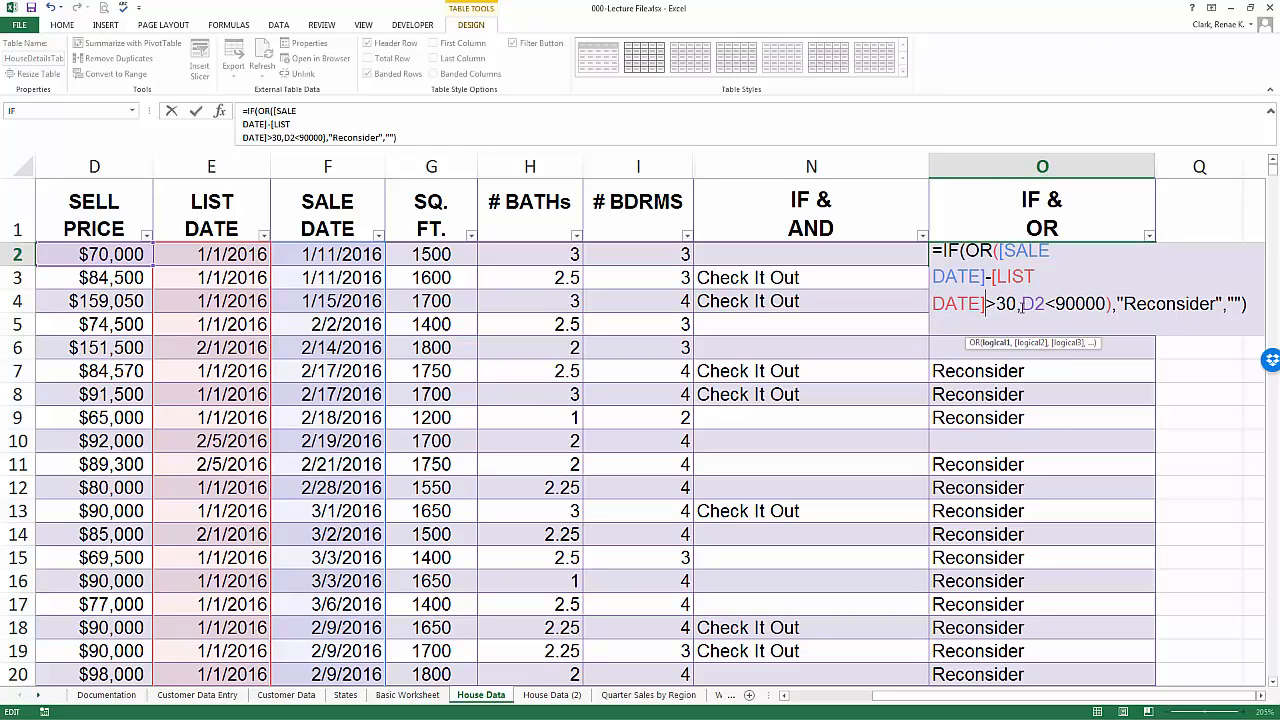
- Replace D2 with the SELL PRICE cell reference by selecting D2, and confirm the formula
drag(1020, 304, 1046, 305)
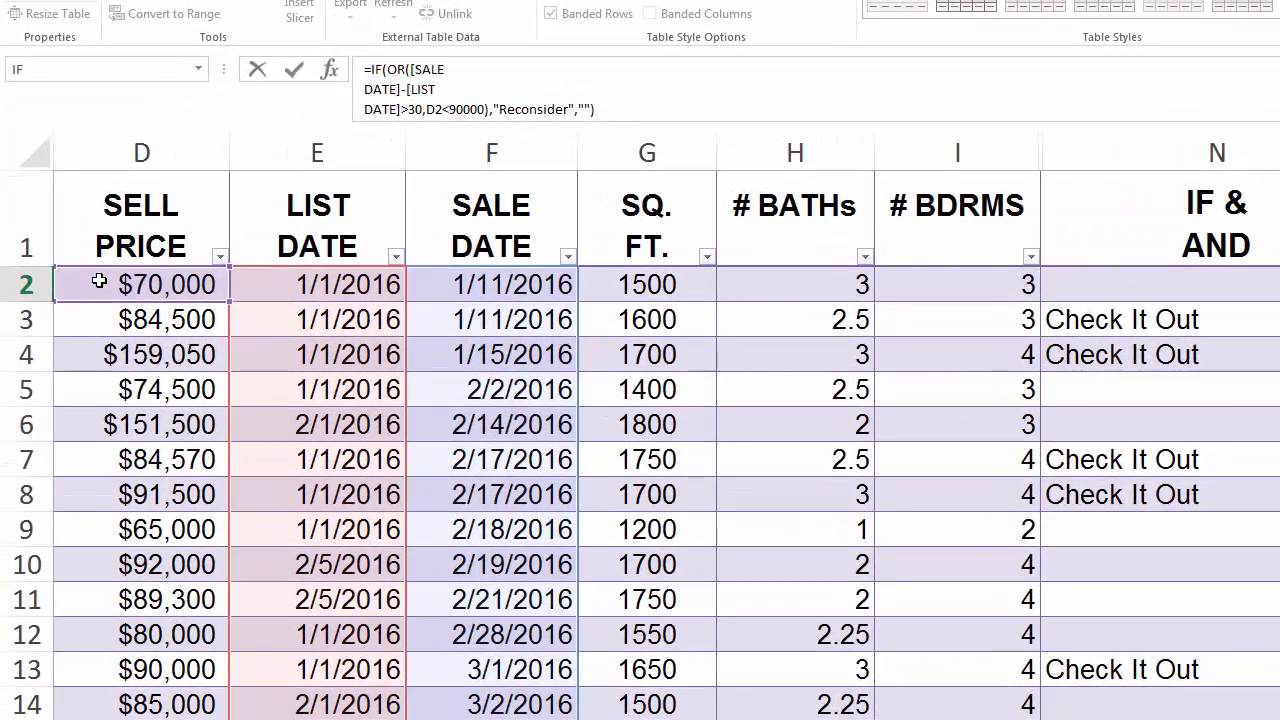
click(88, 274)
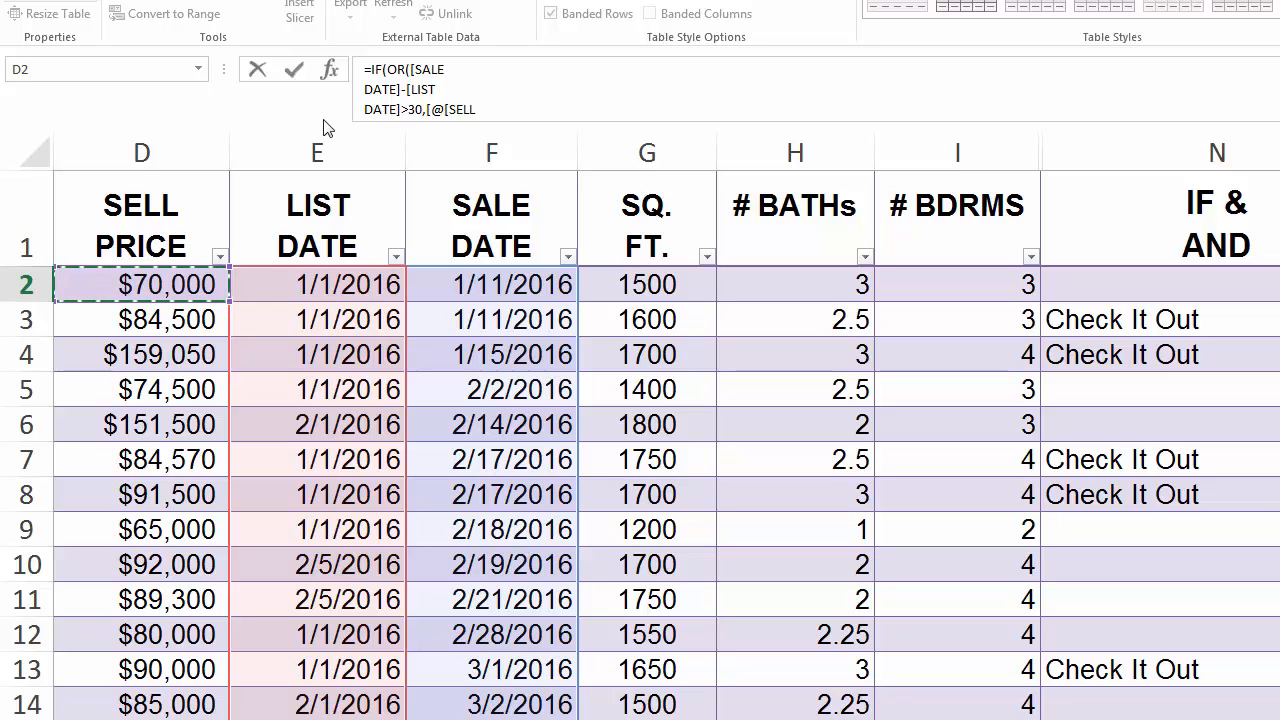
click(295, 71)
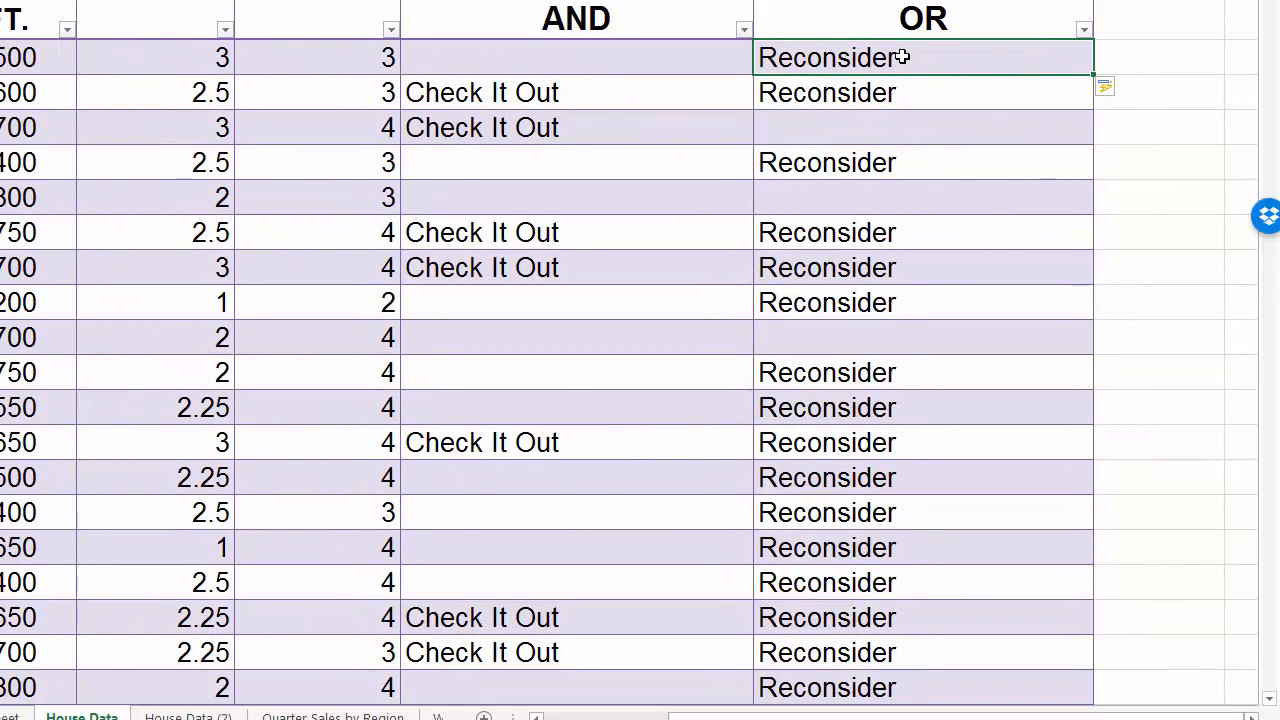
- Review O2's IF formula arguments in the Function Arguments dialog and close it
double_click(946, 72)
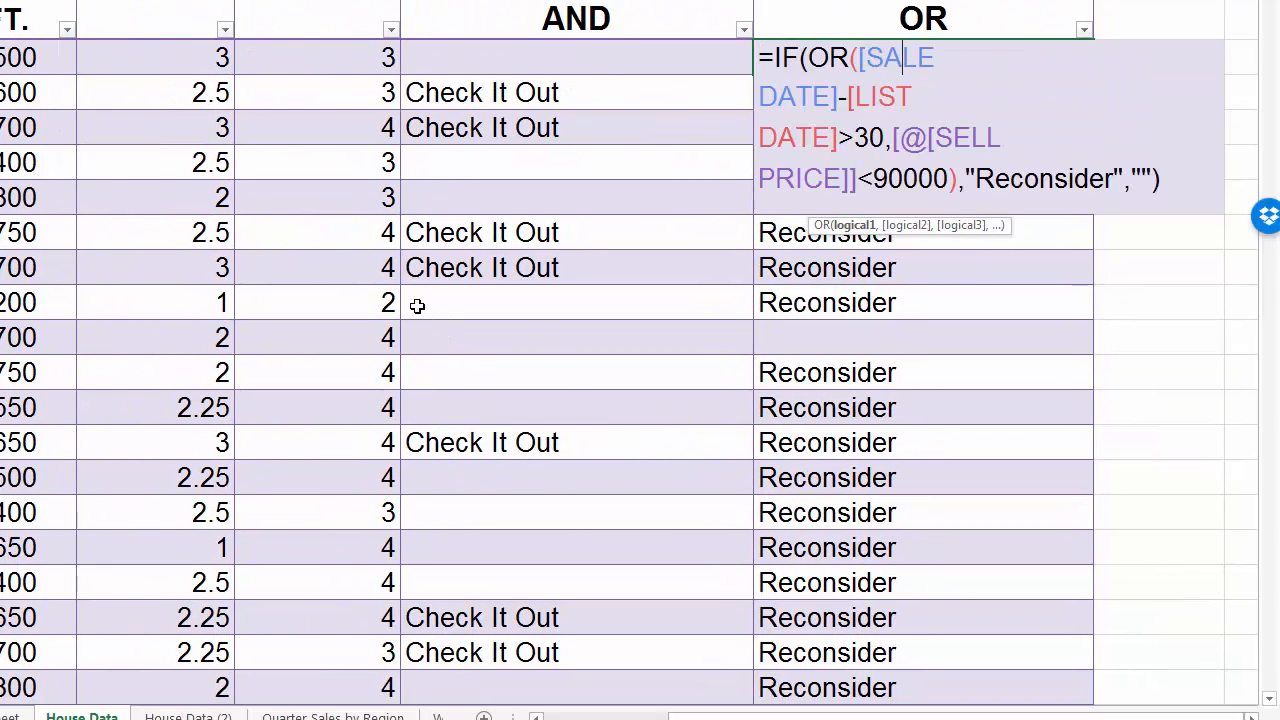
click(1037, 180)
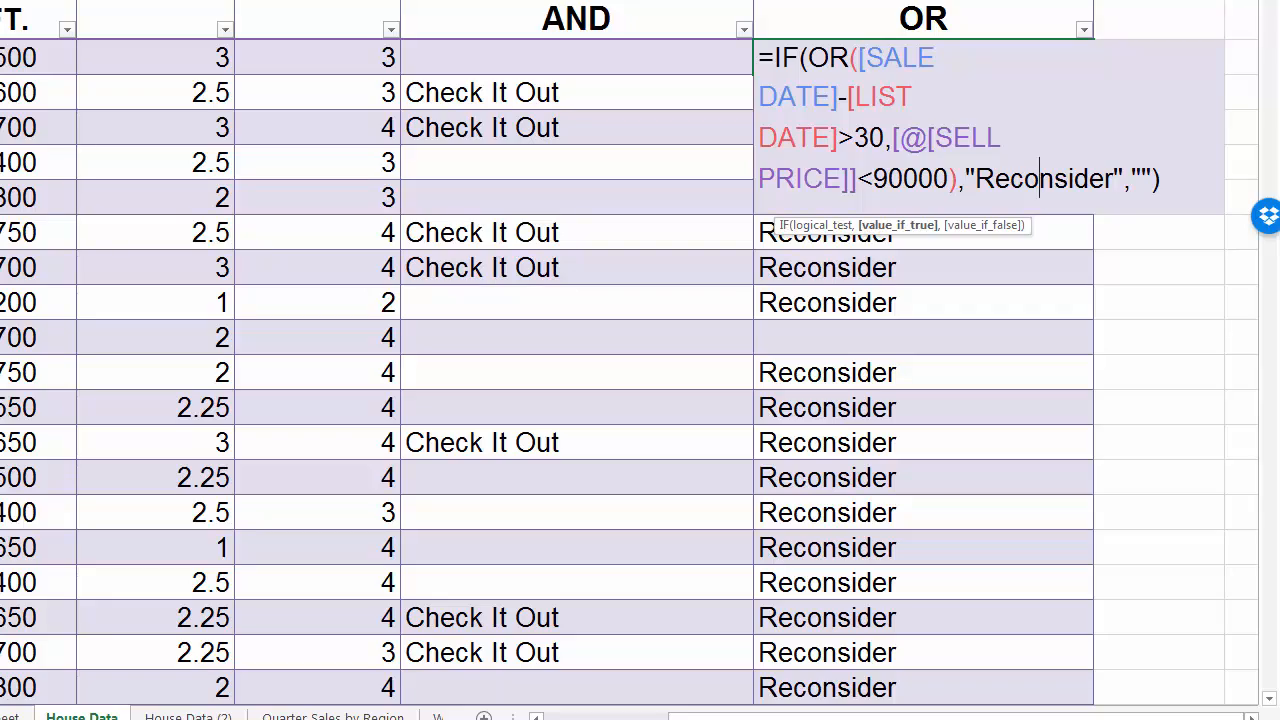
key(Escape)
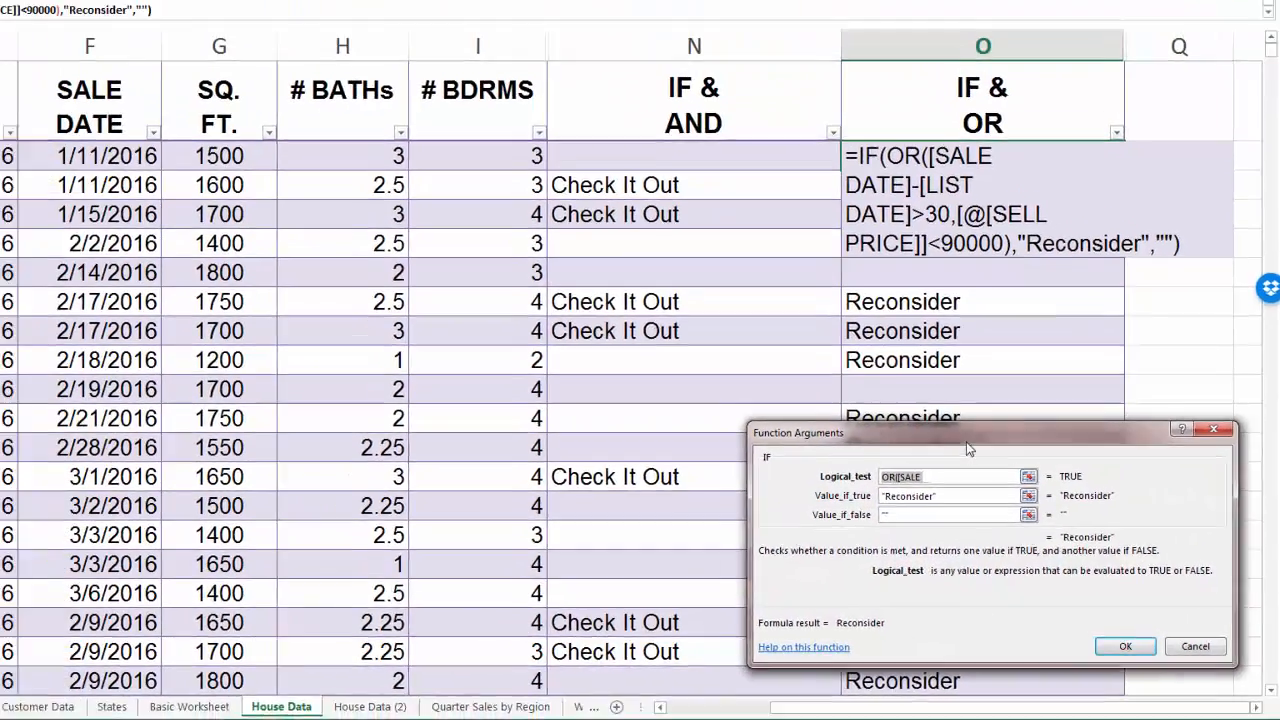
drag(968, 446, 564, 286)
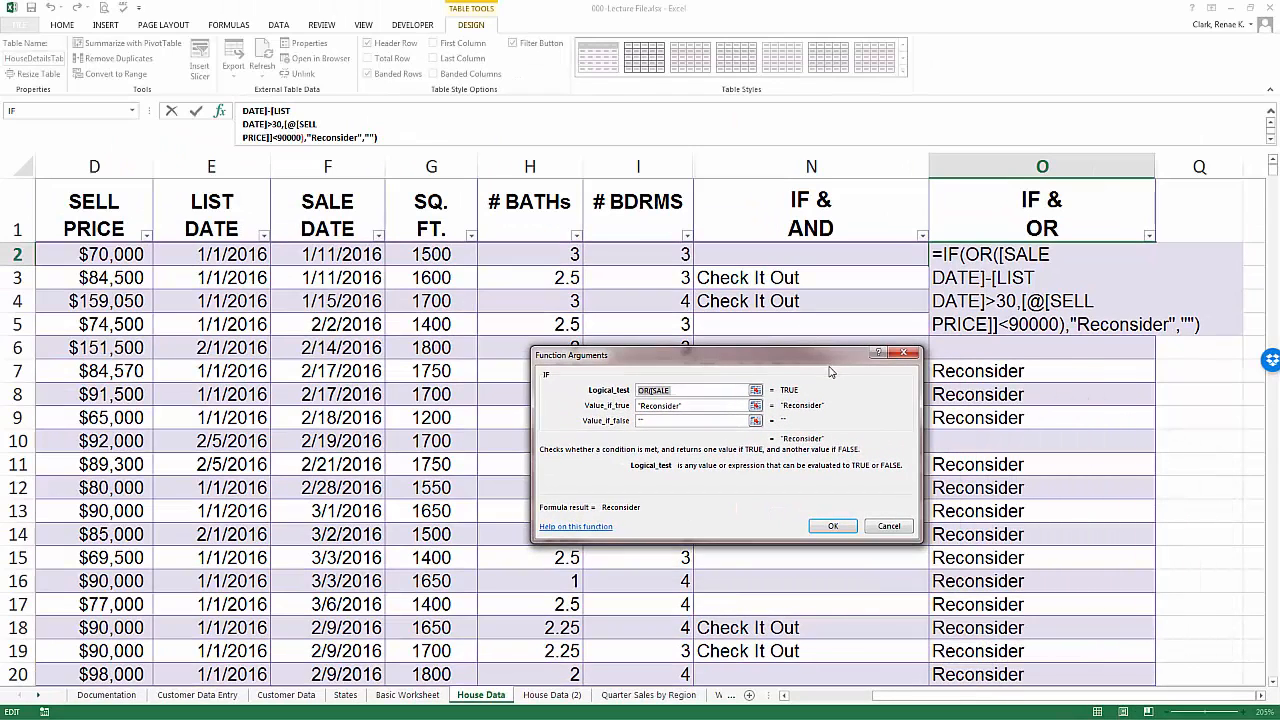
click(755, 390)
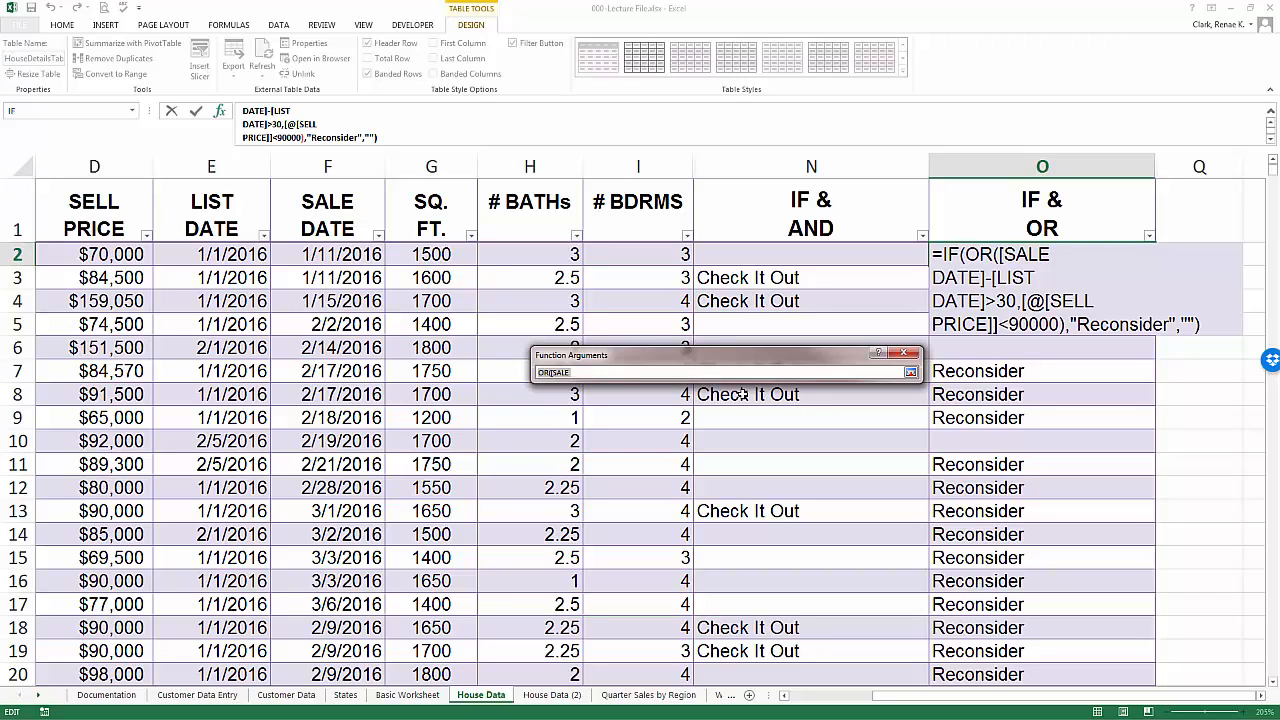
key(Up)
key(Return)
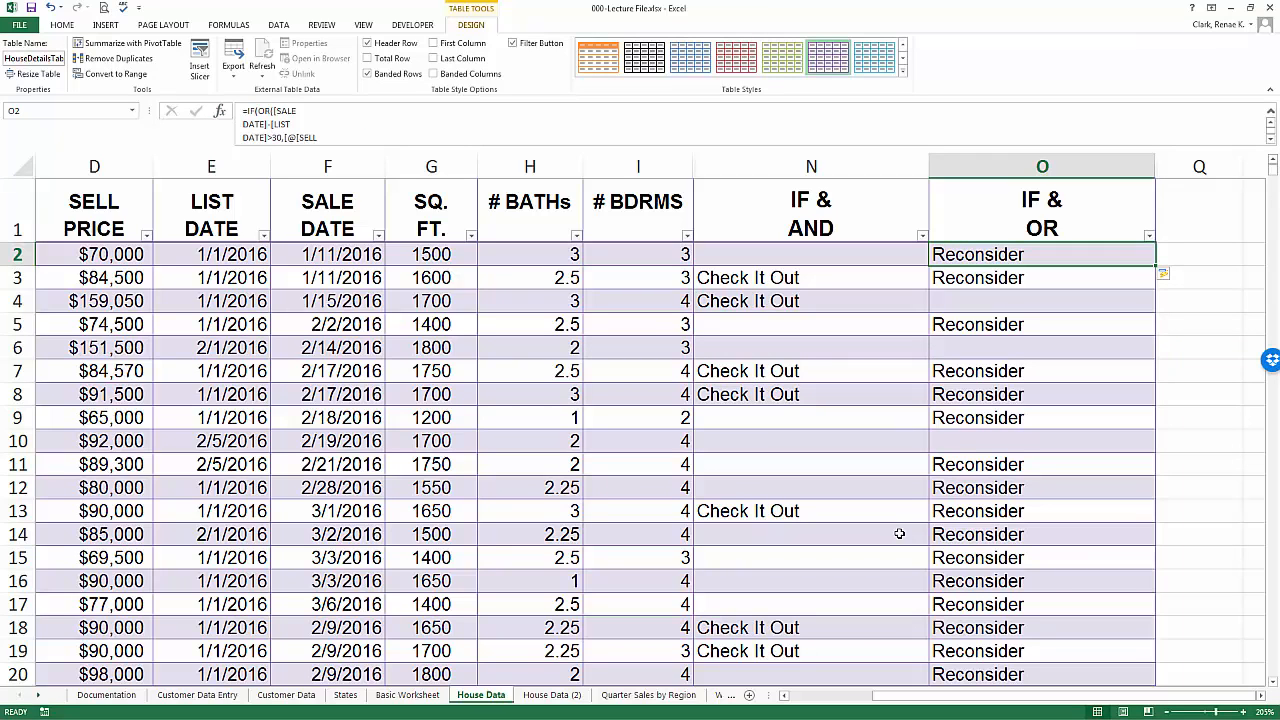